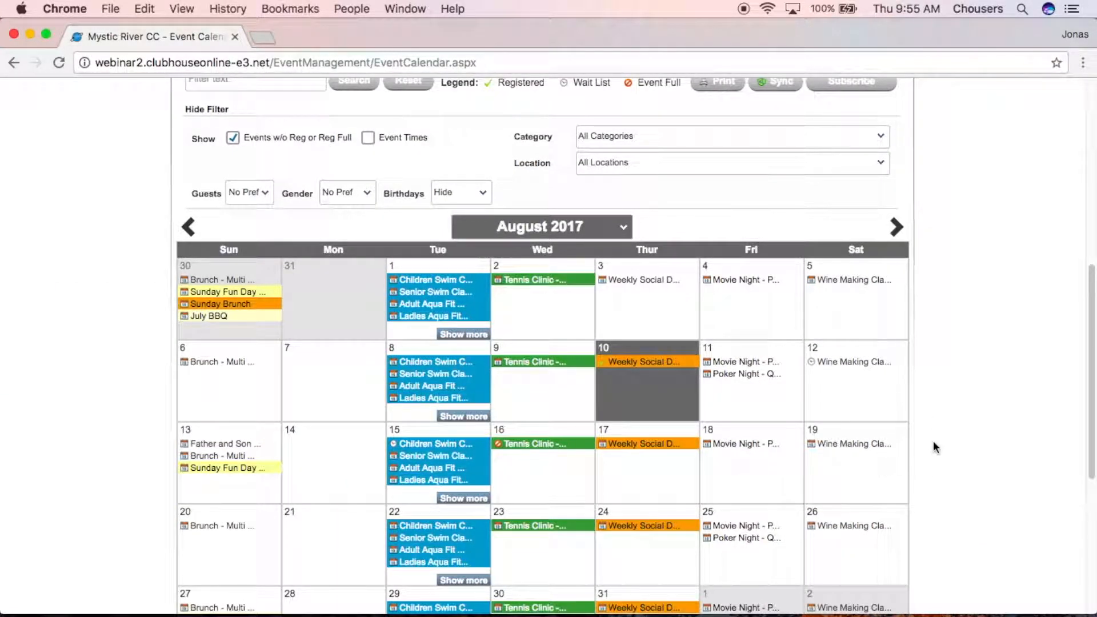
Start a registration for the August 17 Weekly Social Dining event and check the category options for the first registrant.
left_click(645, 445)
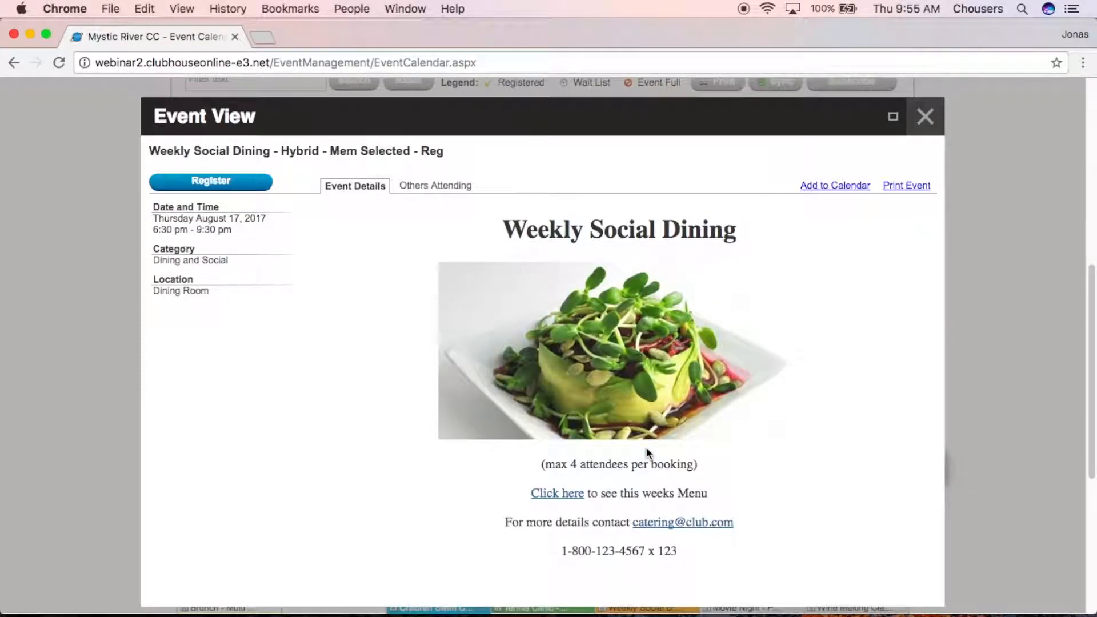
left_click_drag(698, 464, 463, 474)
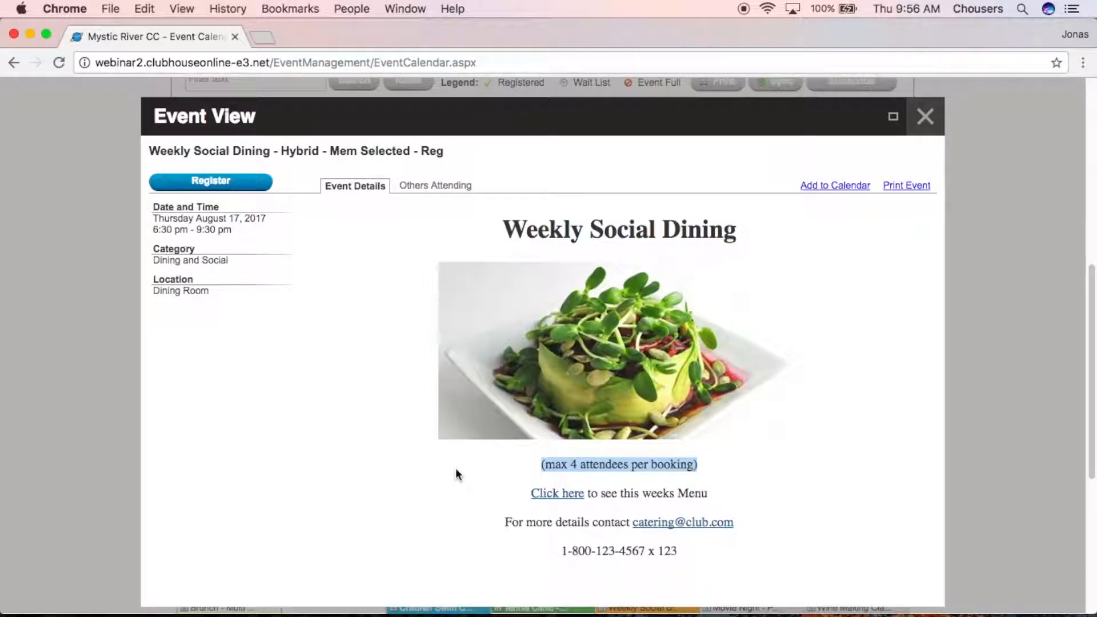
left_click(240, 181)
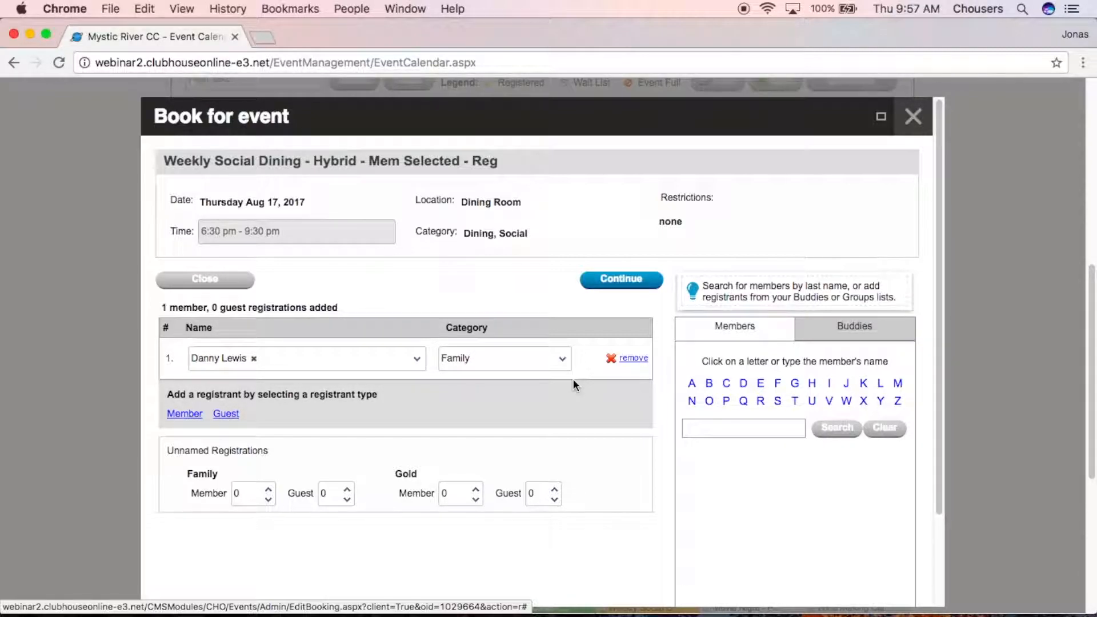
left_click(554, 358)
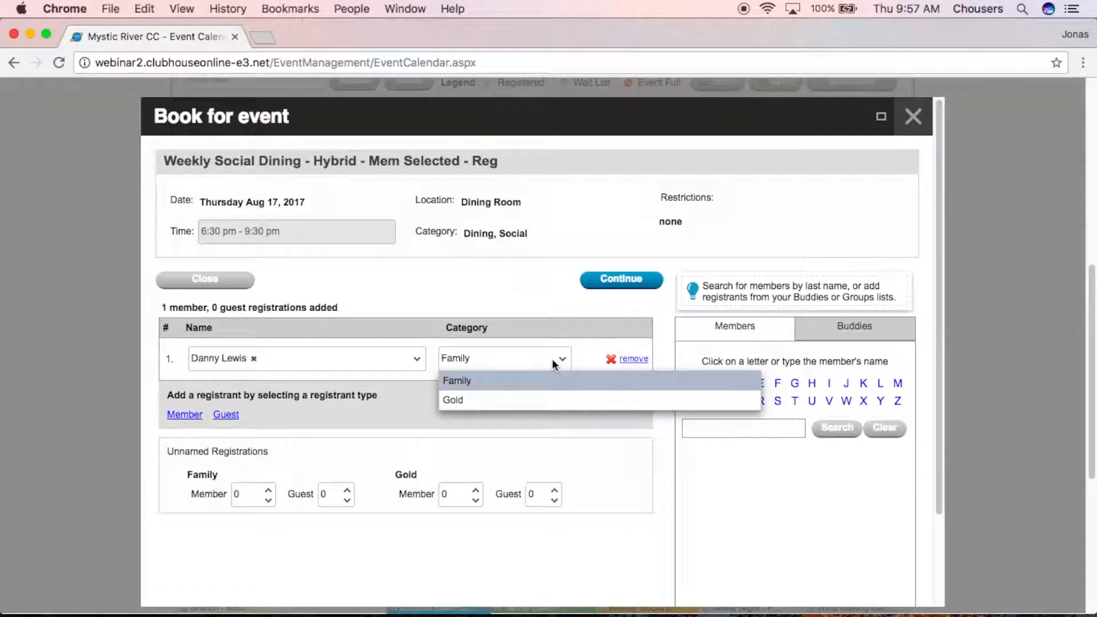
left_click(591, 433)
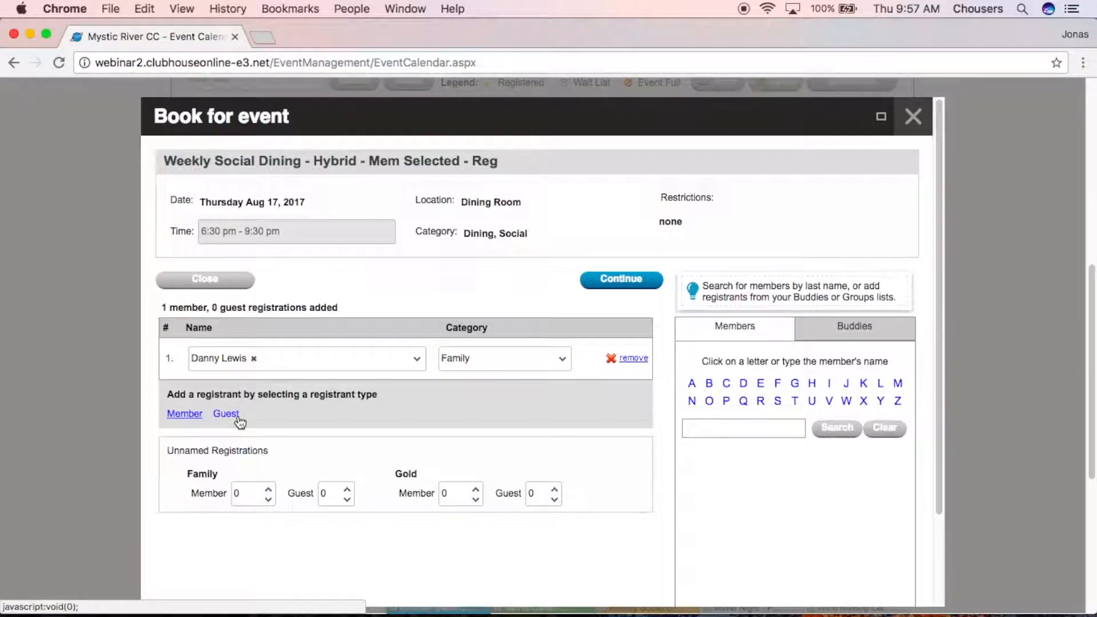
Add a second member registrant by searching their first name, and add then remove a blank guest row.
left_click(184, 414)
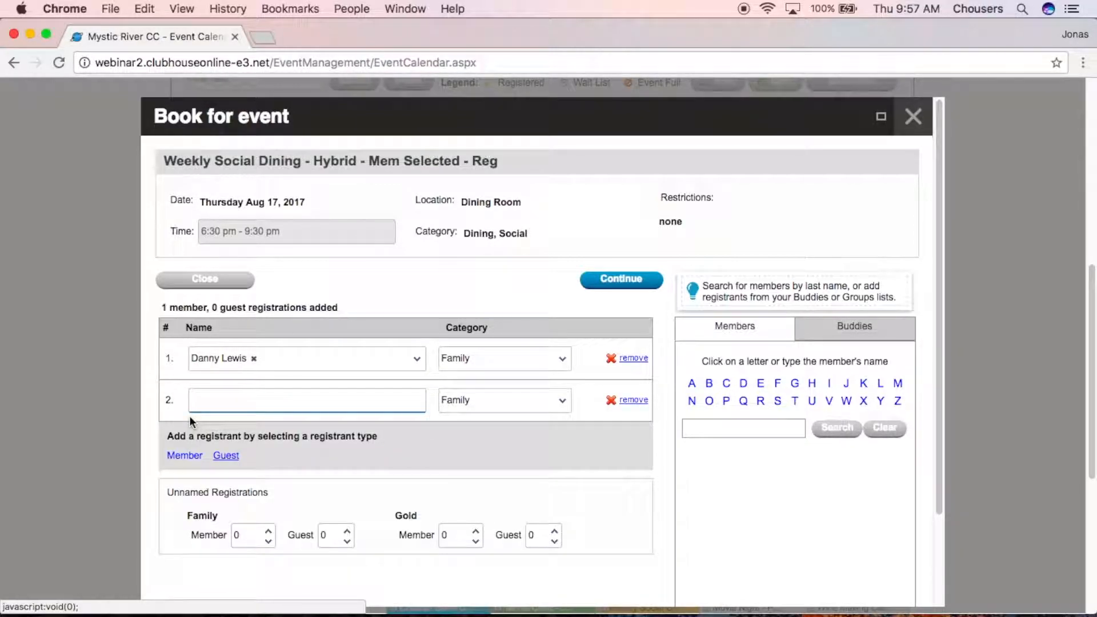
type("andrew")
left_click(252, 420)
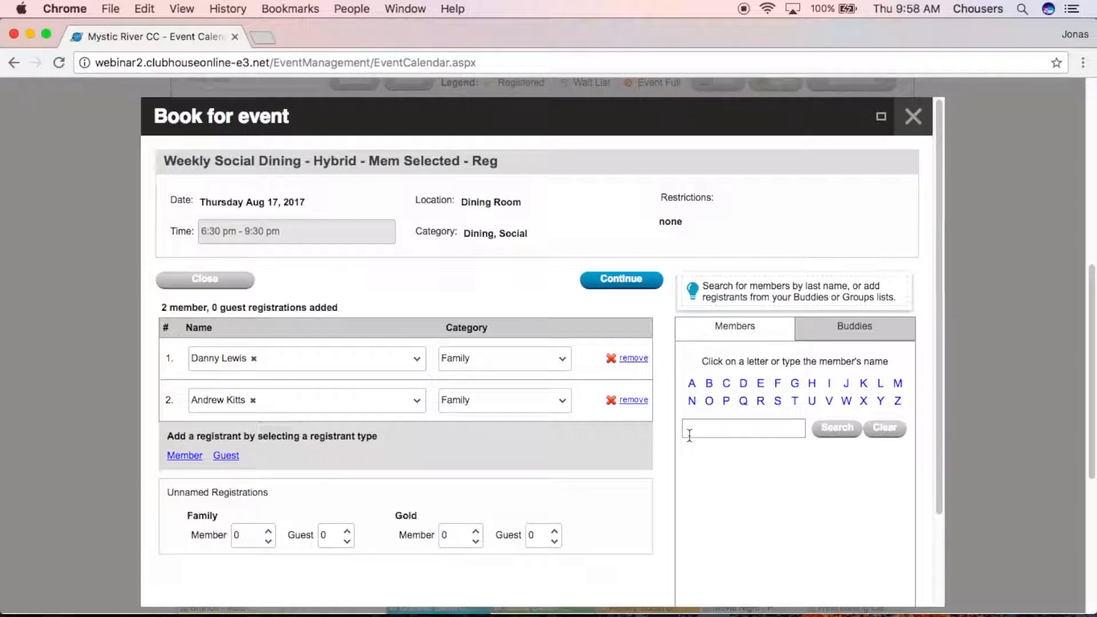
left_click(226, 455)
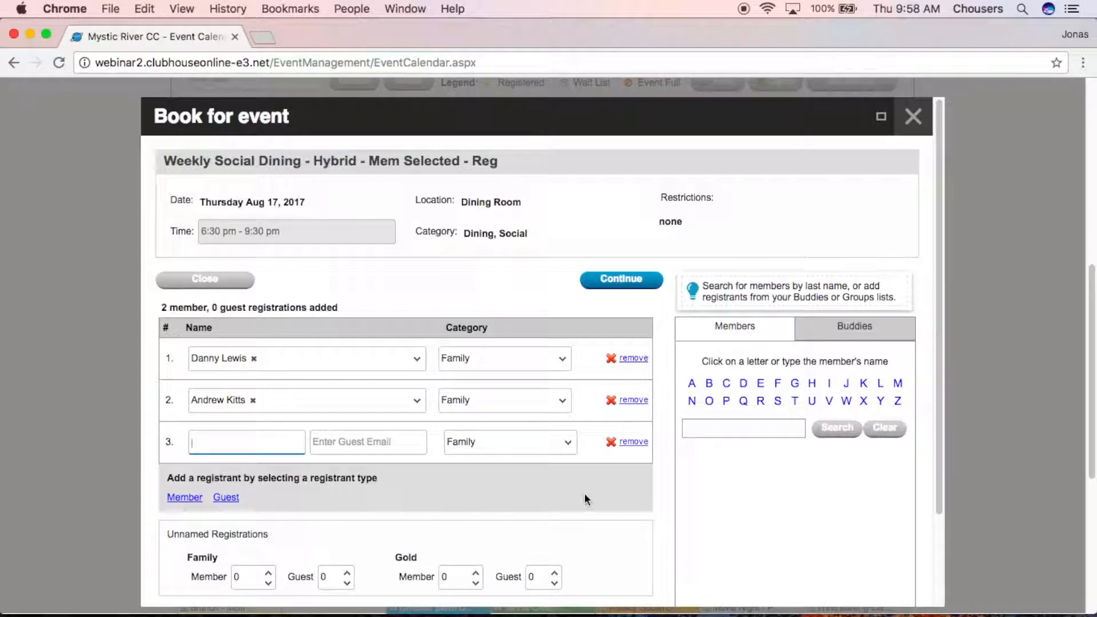
left_click(633, 442)
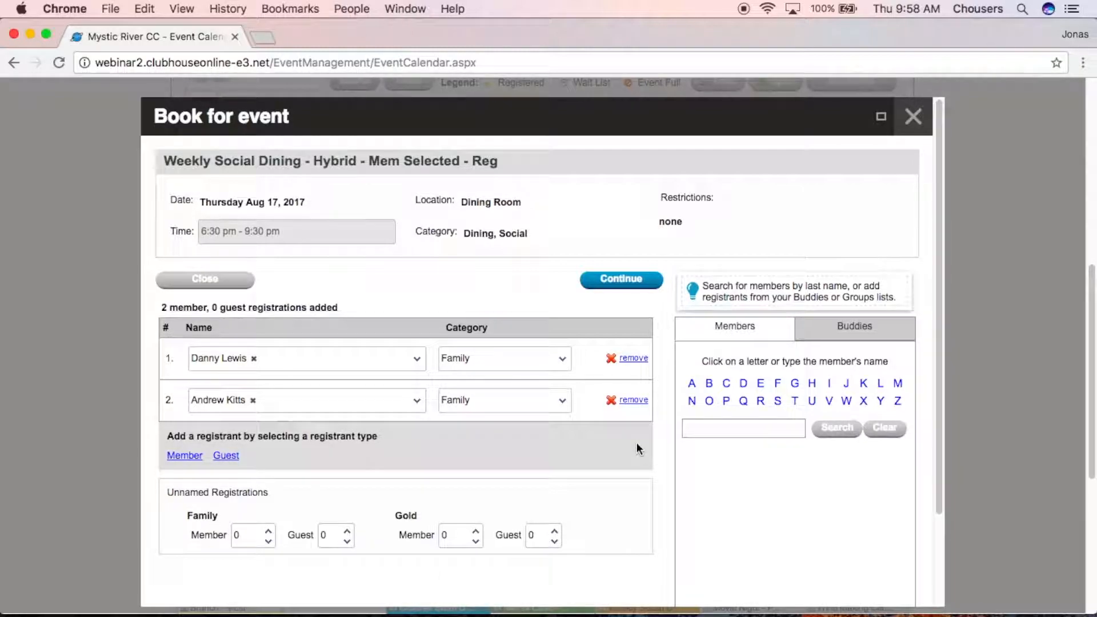
Add everyone in the Dinner Friends buddy group to the booking.
left_click(869, 325)
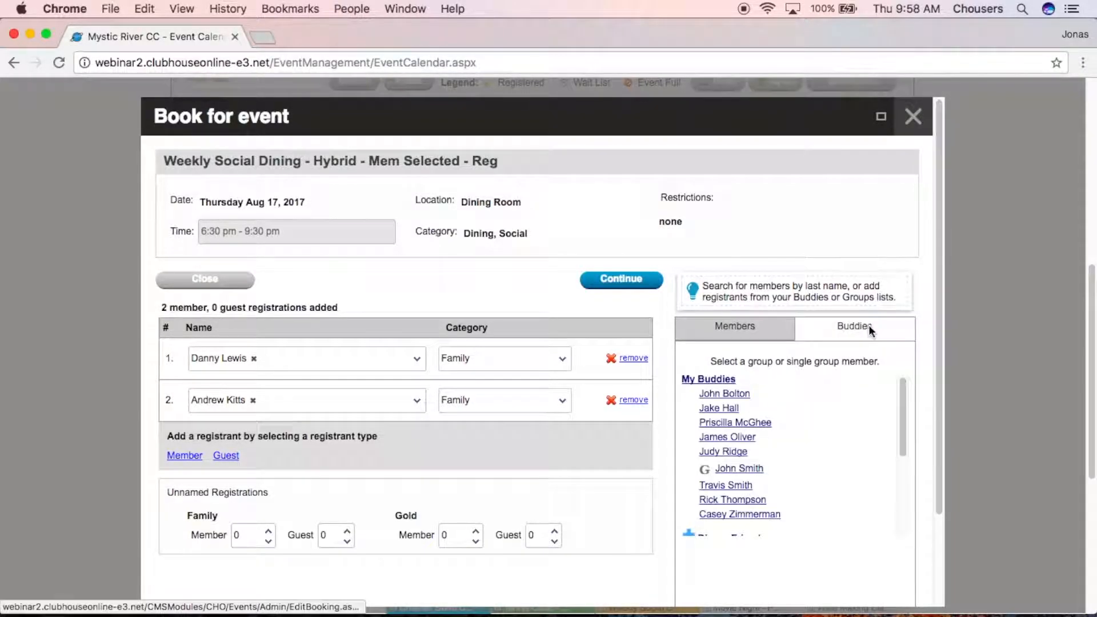
scroll(879, 426, "down", 1)
scroll(880, 426, "down", 3)
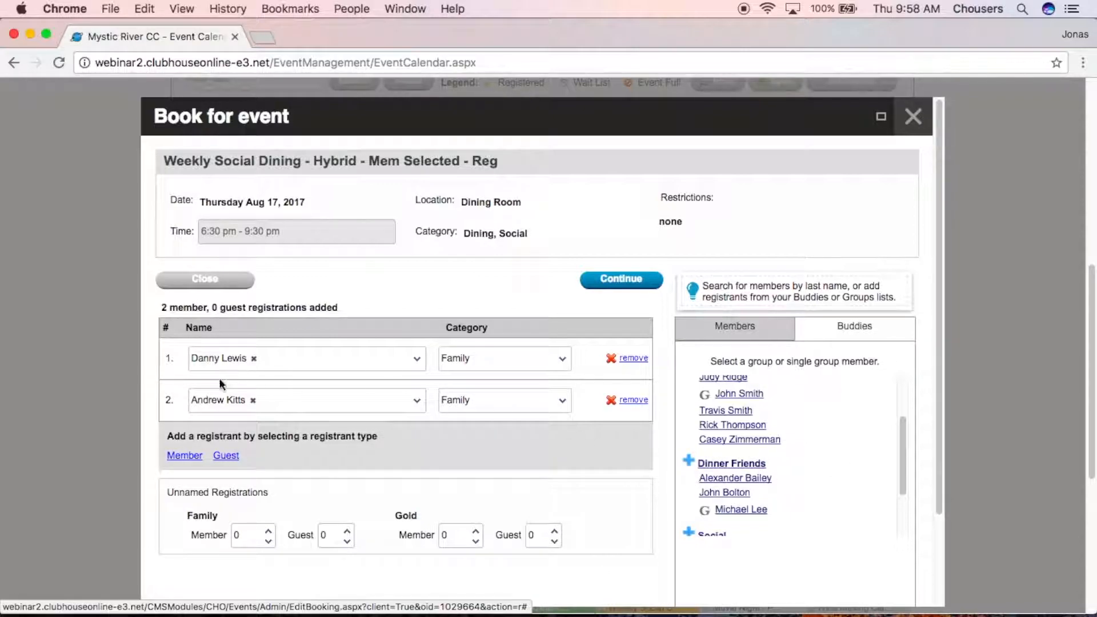
left_click(724, 468)
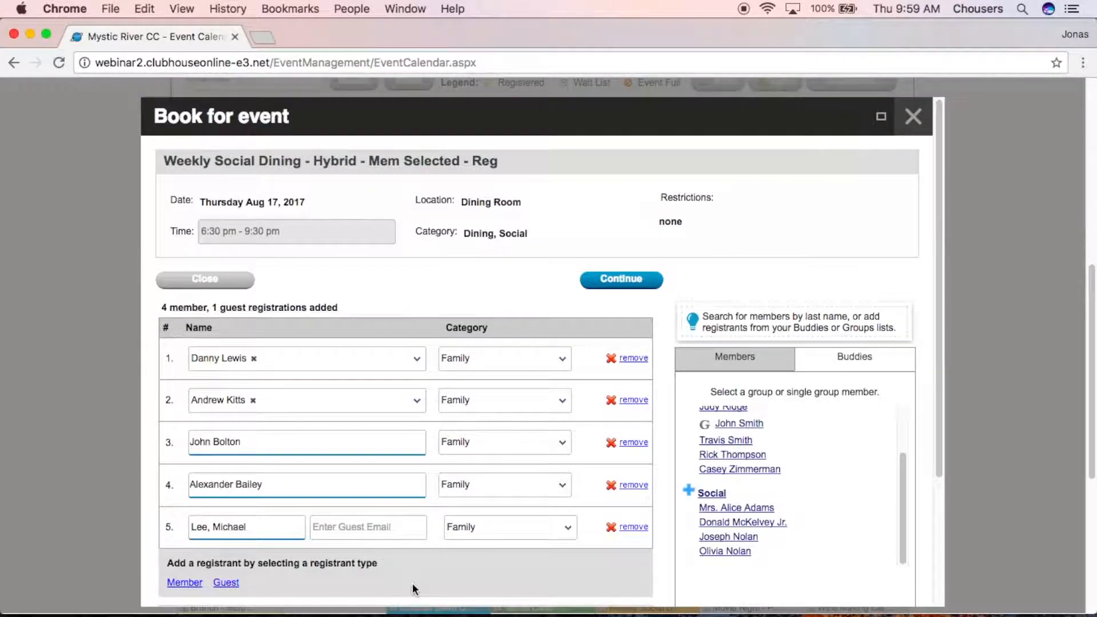
Set the unnamed Family member registrations to 2.
scroll(413, 583, "down", 3)
scroll(413, 582, "down", 1)
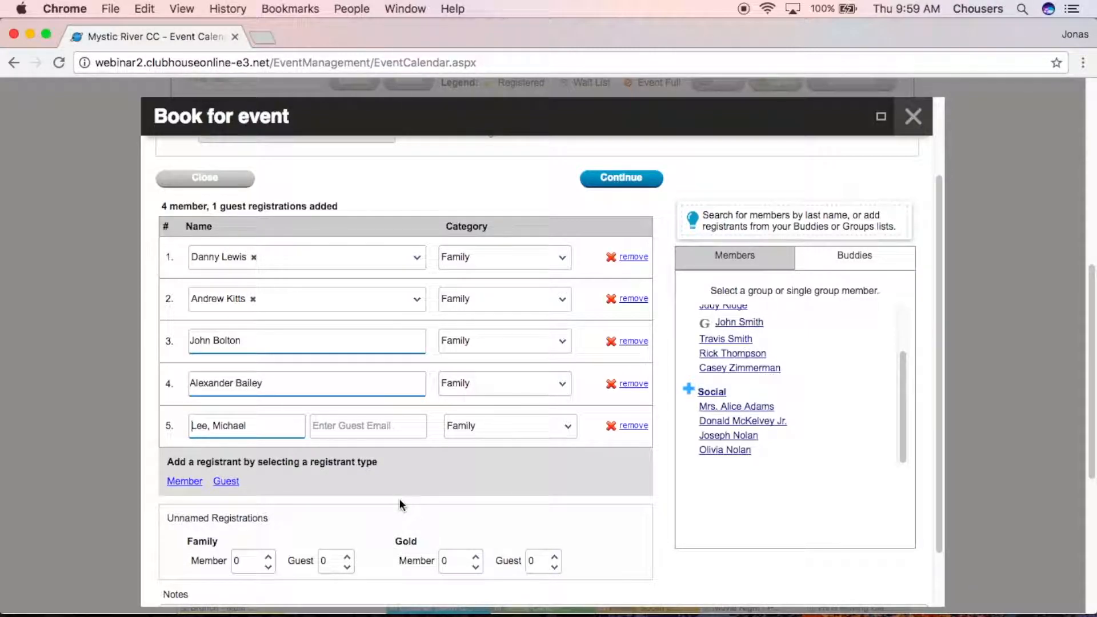
left_click(268, 556)
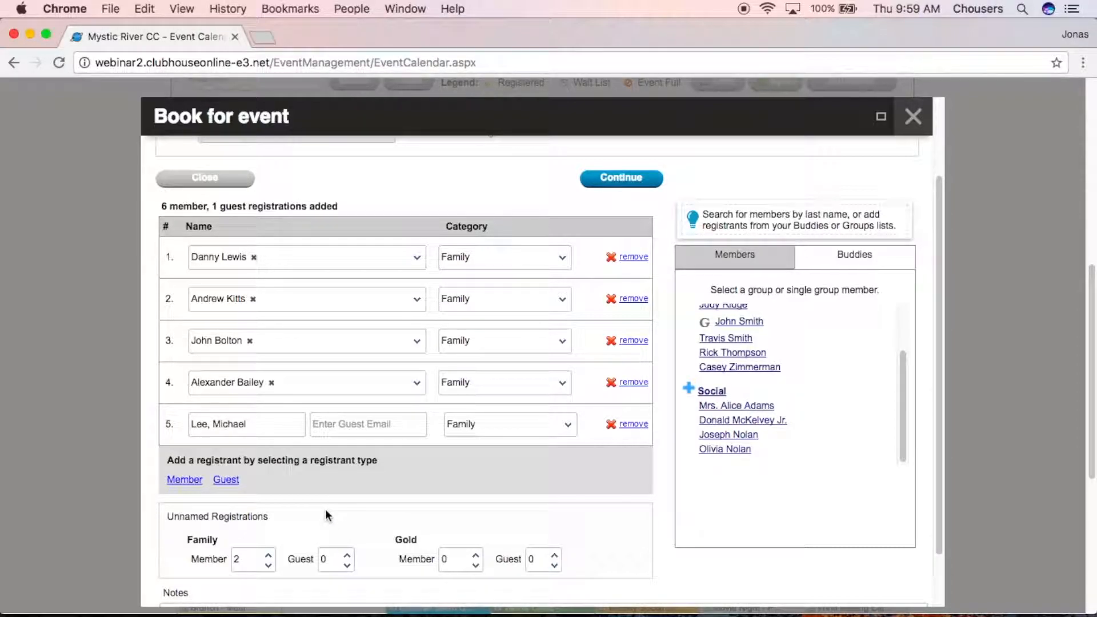
Enter a booking note about celebrating an attendee's birthday and continue to the preferences screen.
scroll(323, 508, "down", 3)
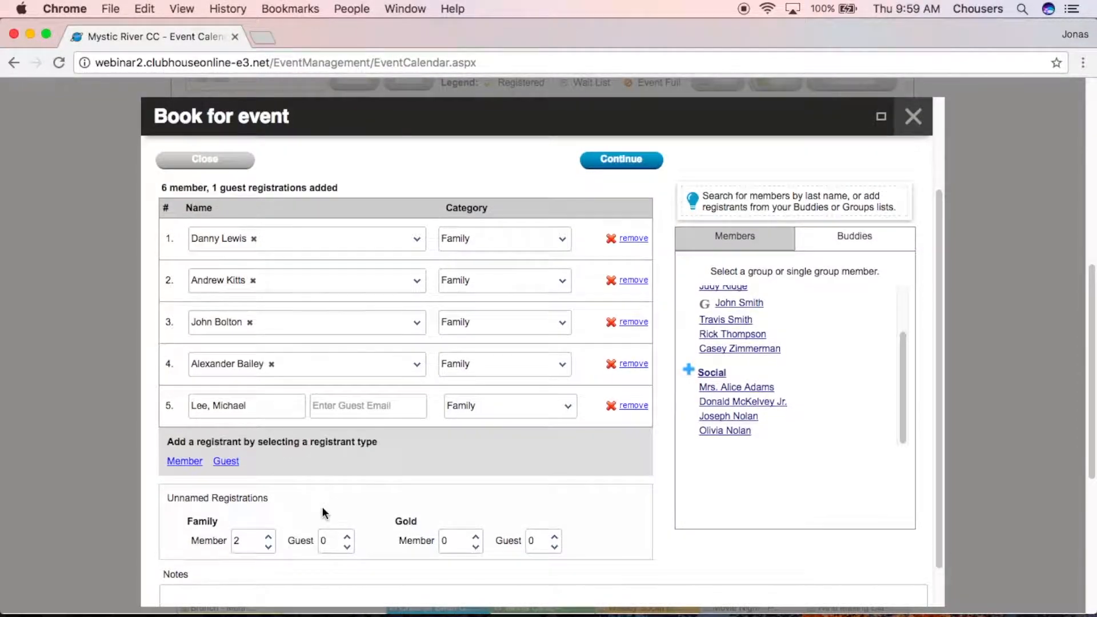
left_click(317, 545)
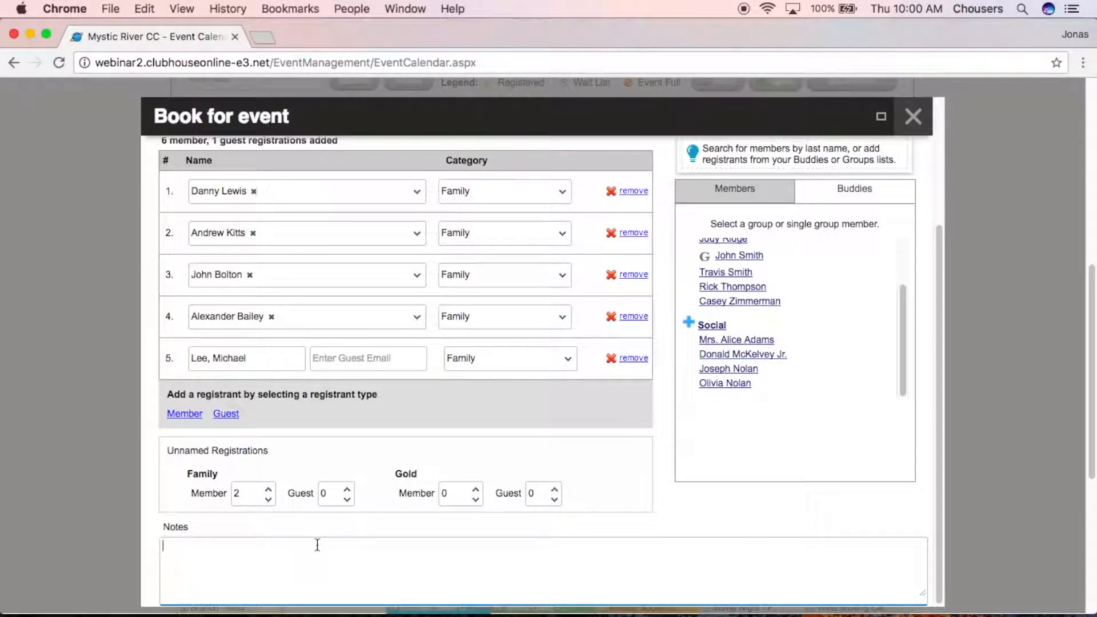
type("Celebrating a birthd")
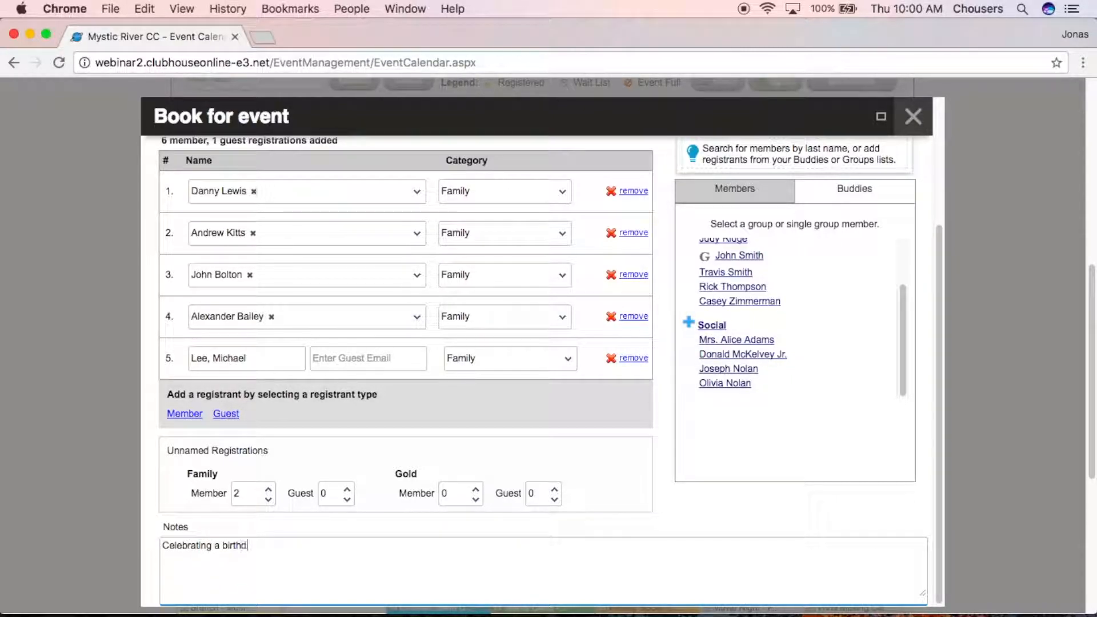
type("ay for John")
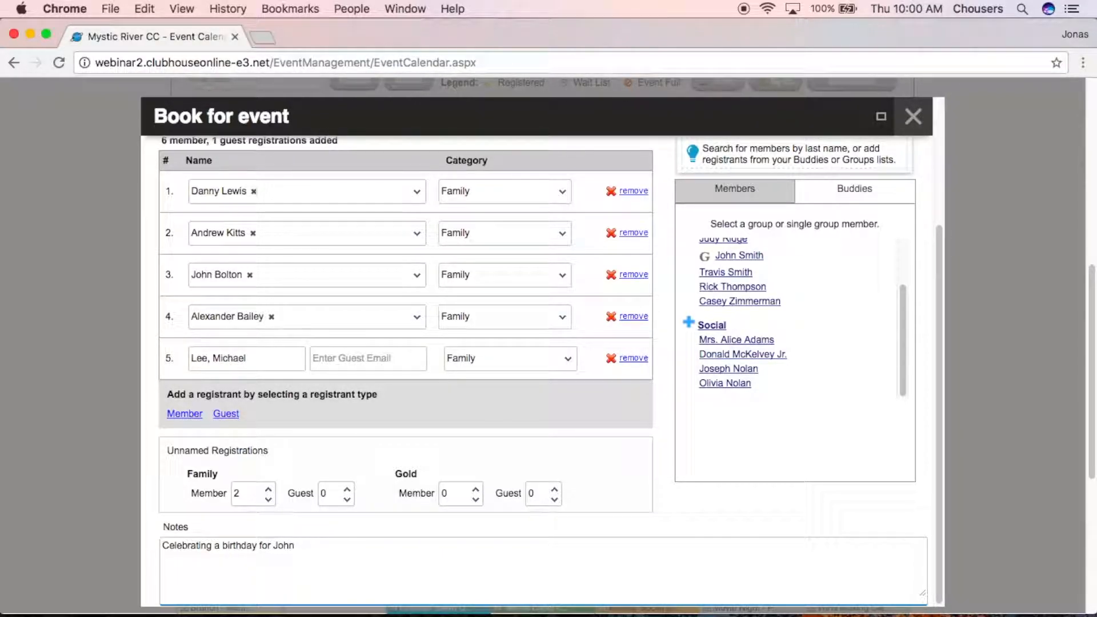
scroll(310, 537, "up", 5)
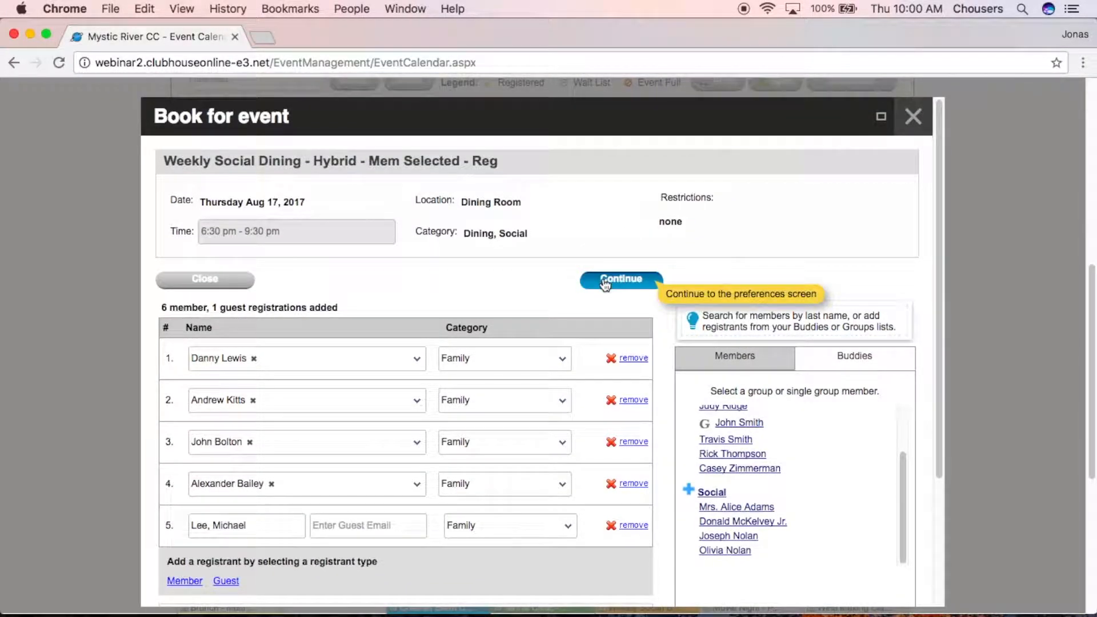
left_click(605, 284)
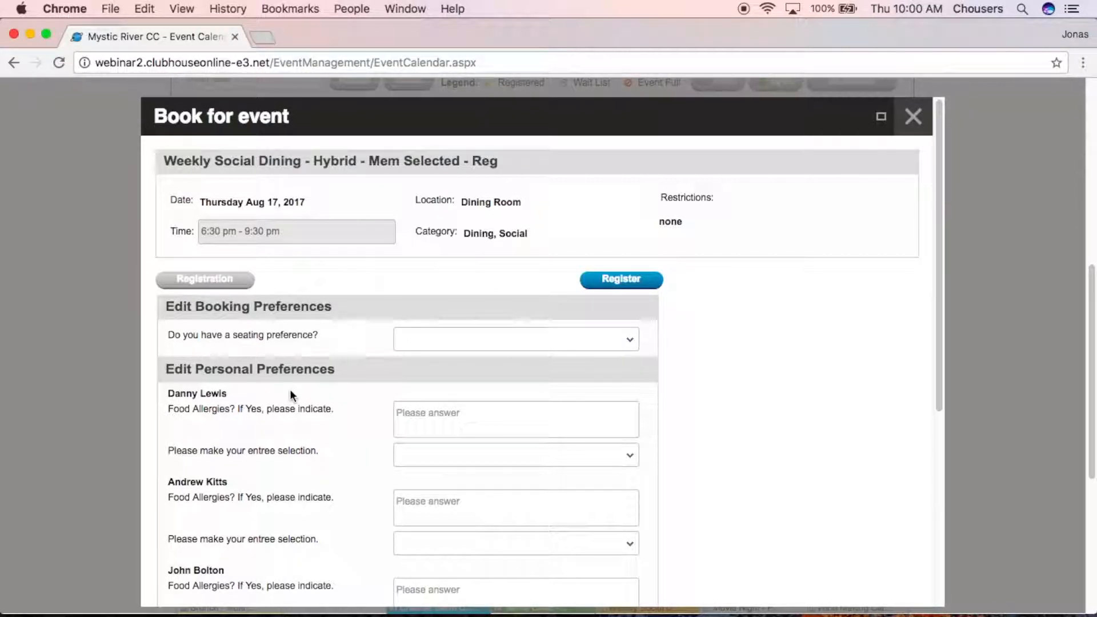
Review the preference questions and set the booking's seating preference to Window.
scroll(325, 393, "down", 5)
scroll(328, 395, "down", 1)
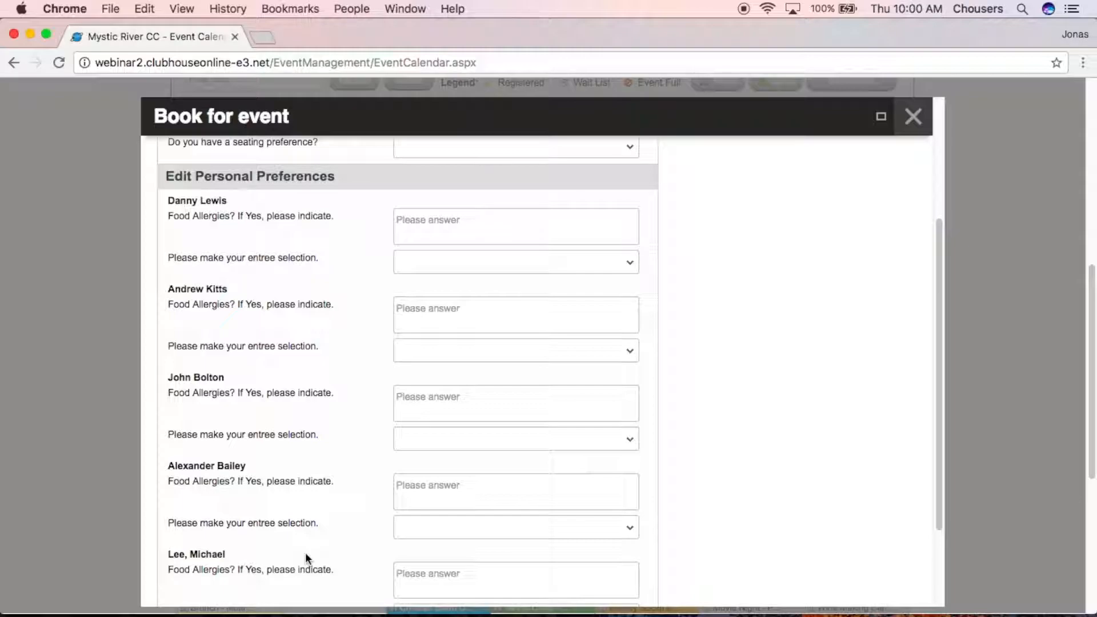
scroll(305, 551, "down", 4)
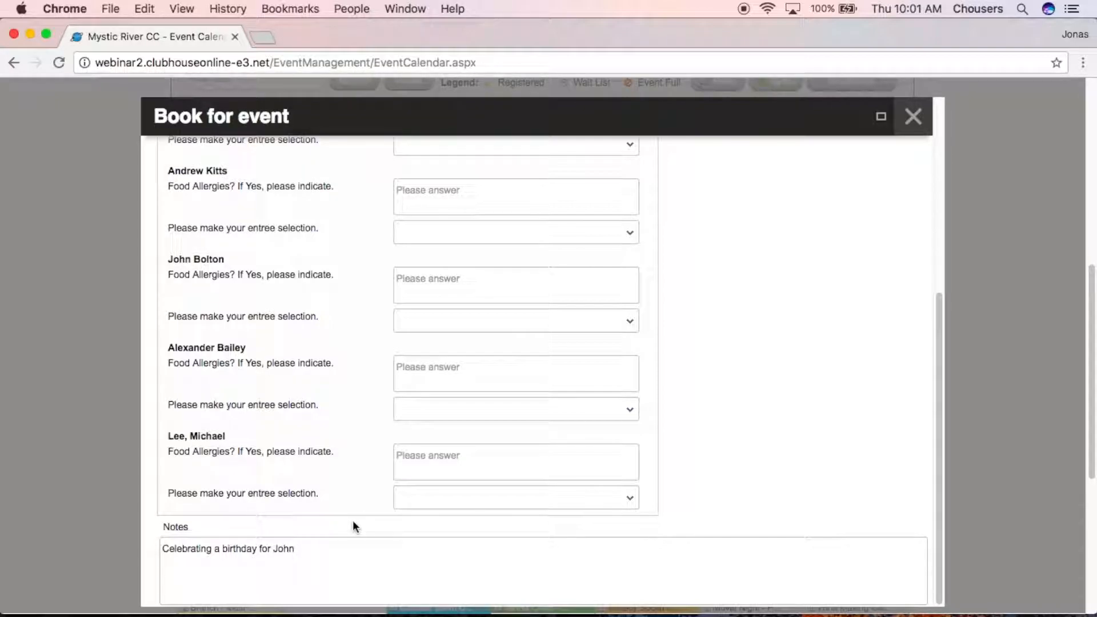
scroll(351, 519, "up", 10)
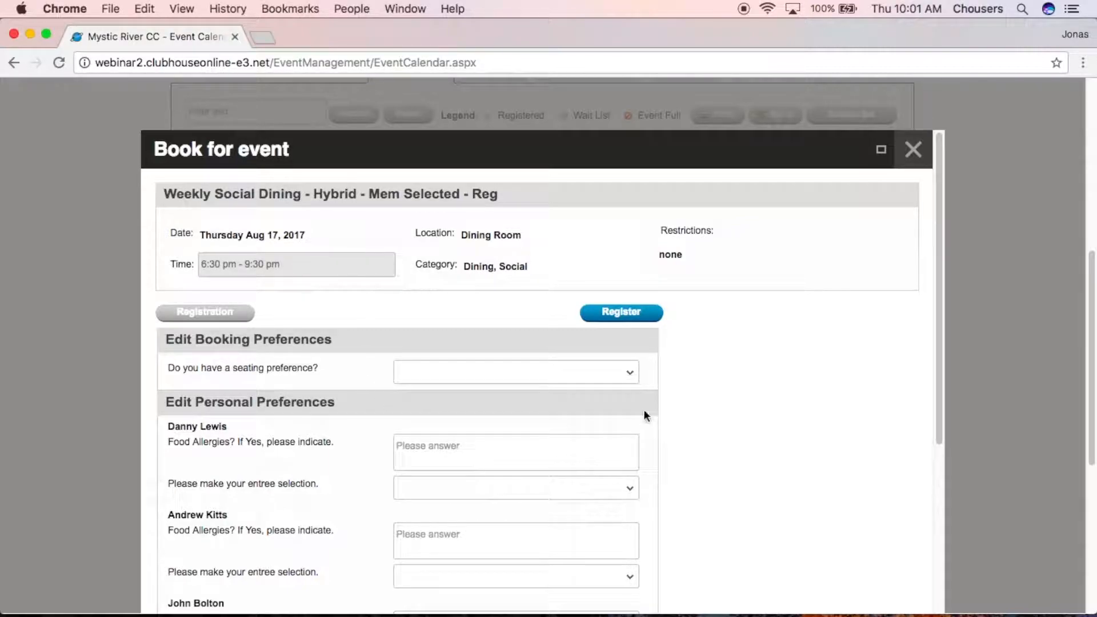
left_click(639, 374)
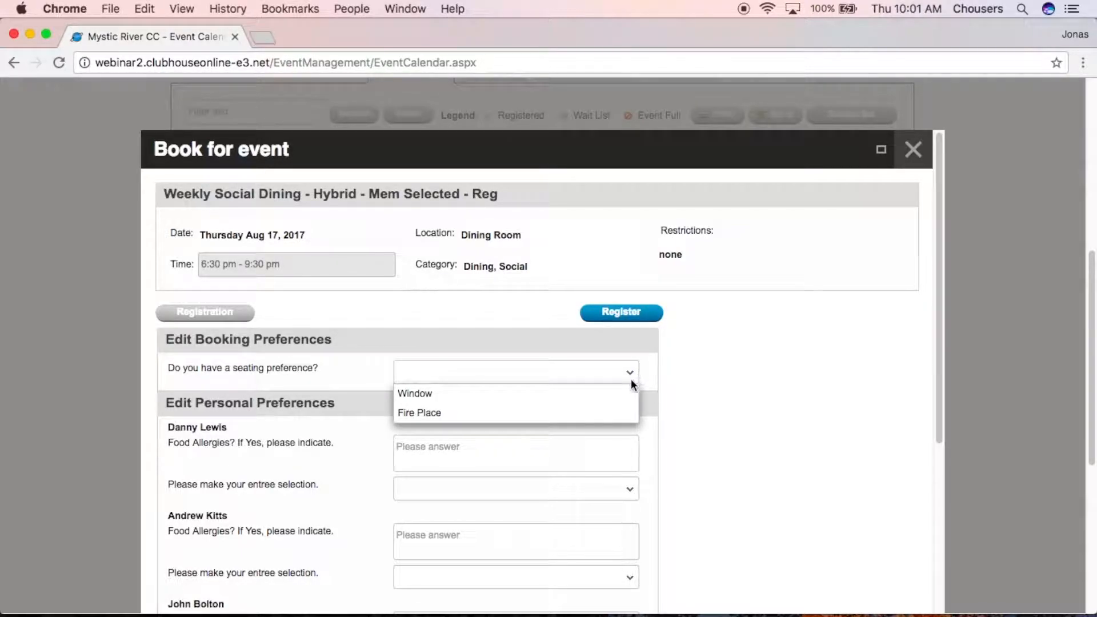
left_click(615, 396)
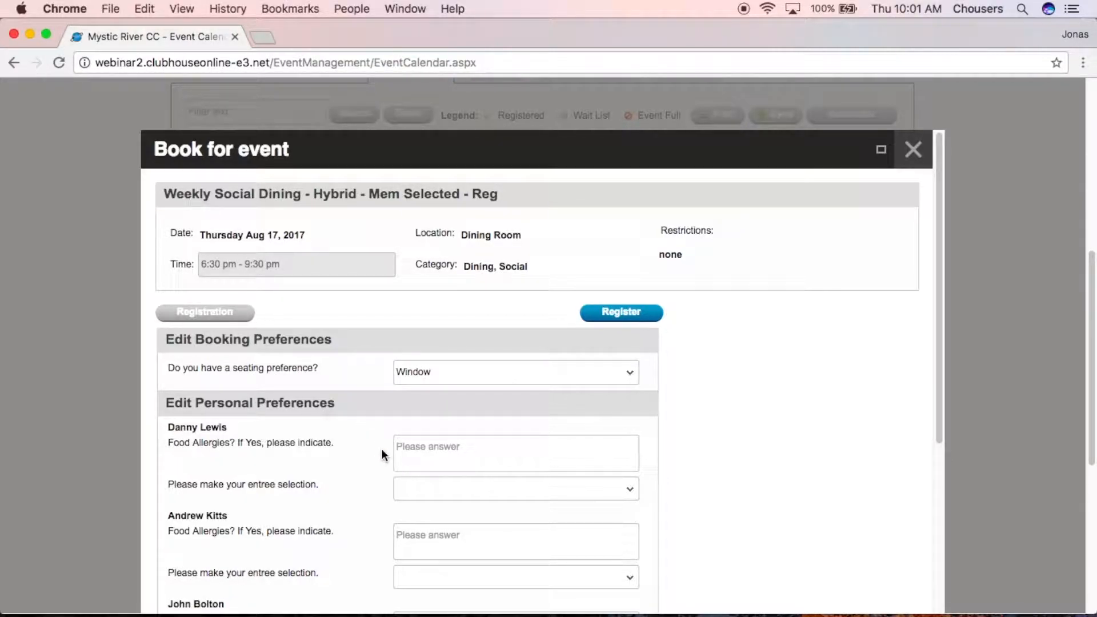
Answer "no" to food allergies for the first registrant and choose Chicken as their entree.
left_click(399, 450)
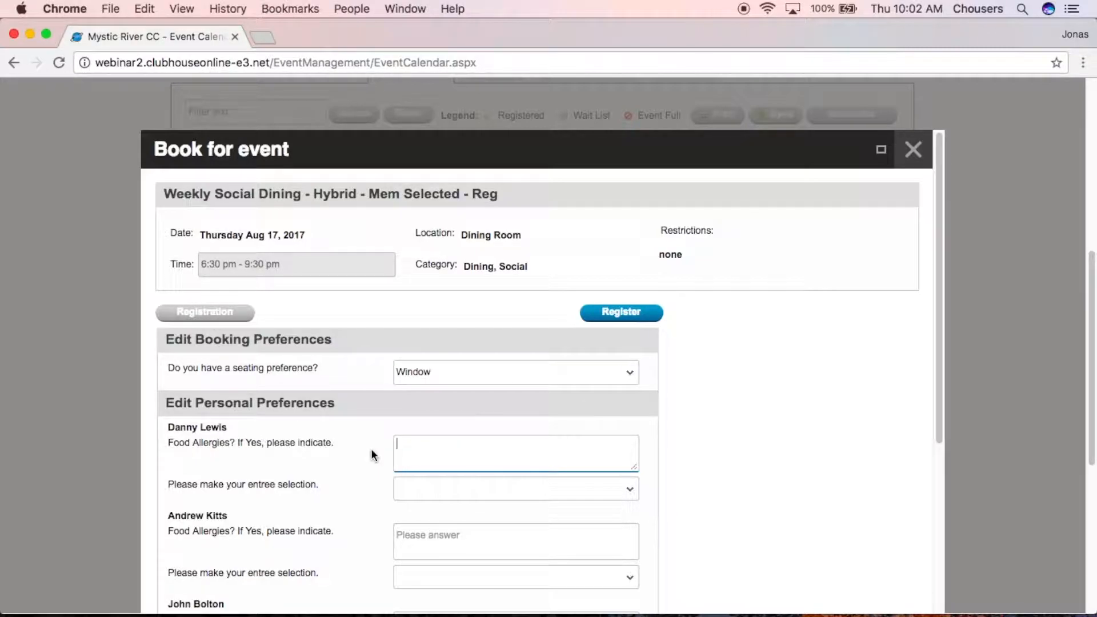
type("no")
left_click(441, 488)
left_click(437, 506)
Answer "no" to food allergies for the second registrant and choose Salmon as their entree.
left_click(444, 534)
type("no")
scroll(423, 485, "down", 3)
left_click(420, 474)
left_click(420, 534)
Answer "no" to food allergies for the third registrant and choose Steak as their entree.
left_click(419, 530)
type("no")
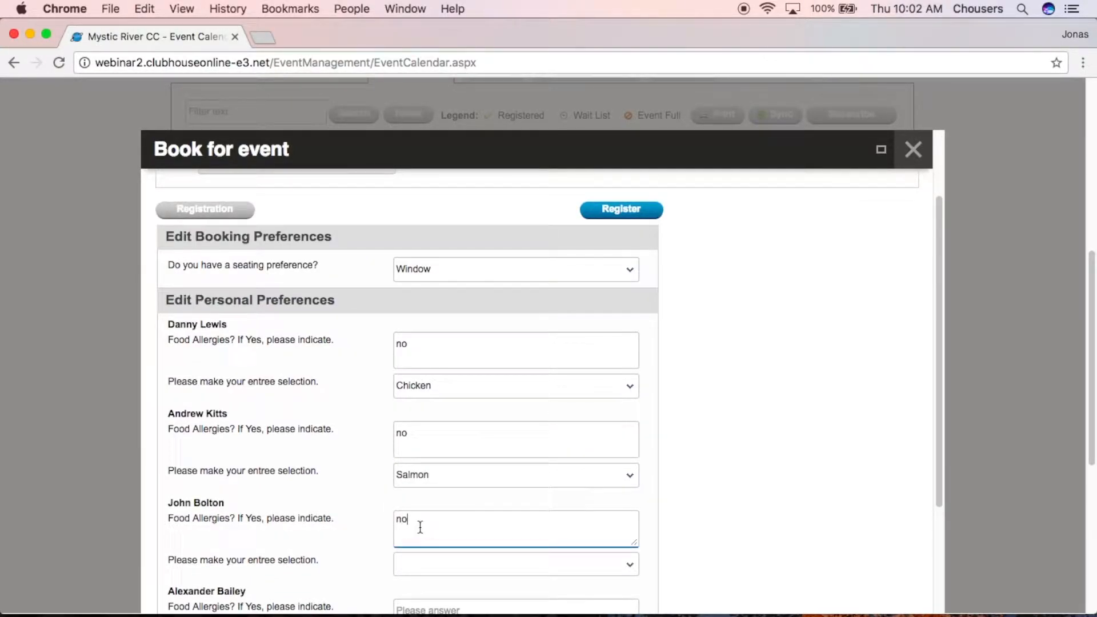
scroll(417, 522, "down", 1)
left_click(406, 547)
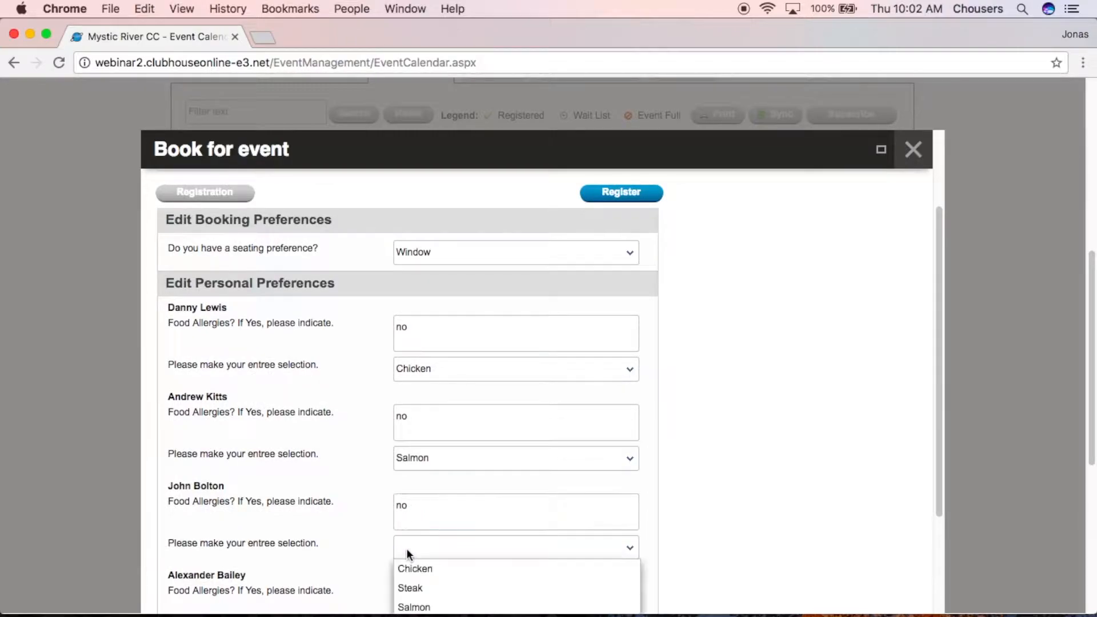
left_click(402, 584)
Answer "no" to food allergies for the fourth registrant and choose Vegetarian as their entree.
scroll(443, 445, "down", 5)
left_click(440, 418)
type("no")
left_click(431, 444)
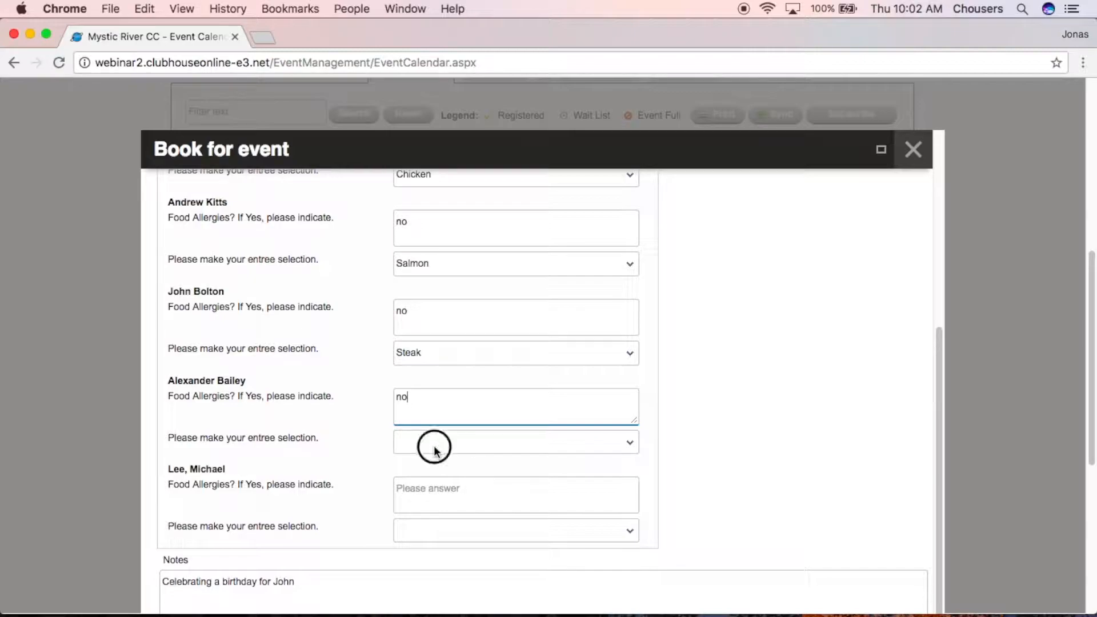
left_click(428, 519)
Answer "no" to food allergies for the guest in the fifth row and choose Chicken as their entree.
left_click(427, 496)
type("no")
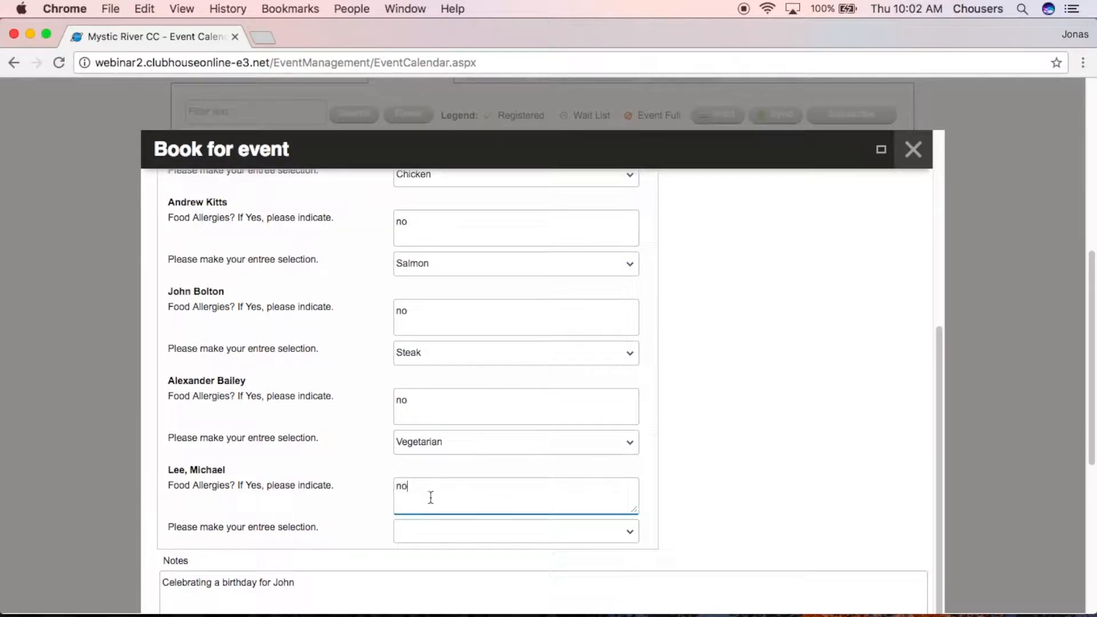
left_click(430, 530)
left_click(425, 553)
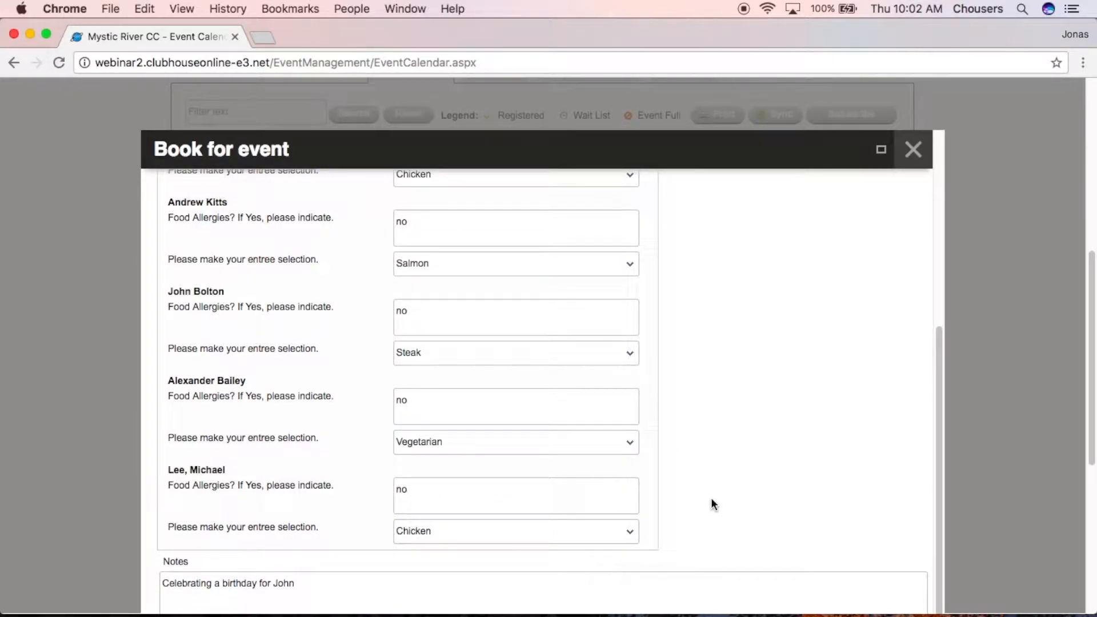
Try to submit the event registration and dismiss the dialog that opens.
scroll(708, 497, "up", 10)
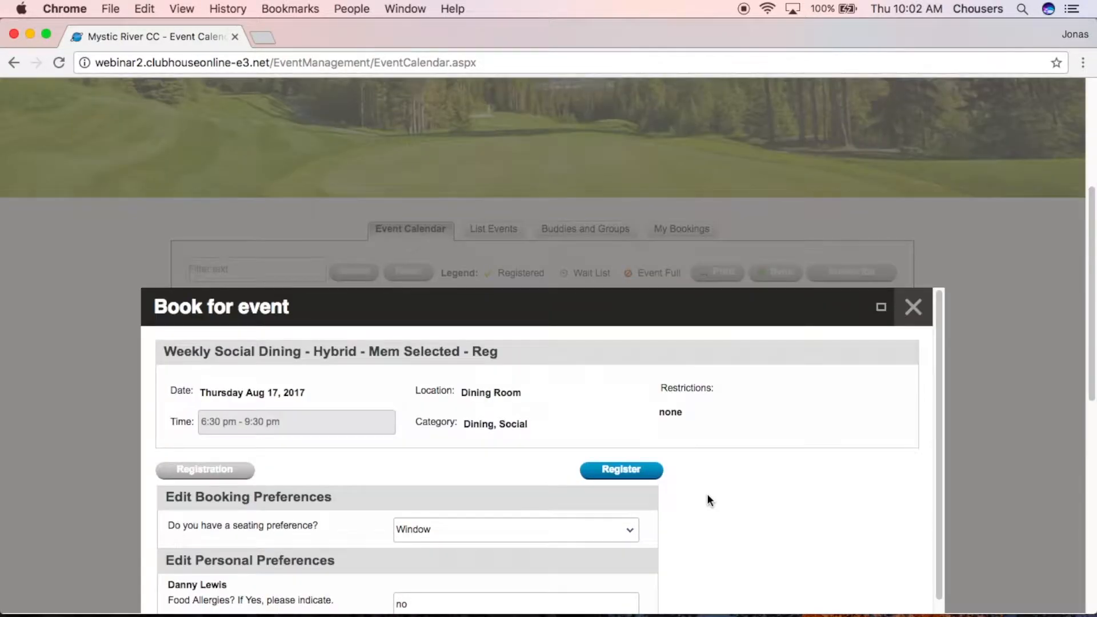
left_click(631, 474)
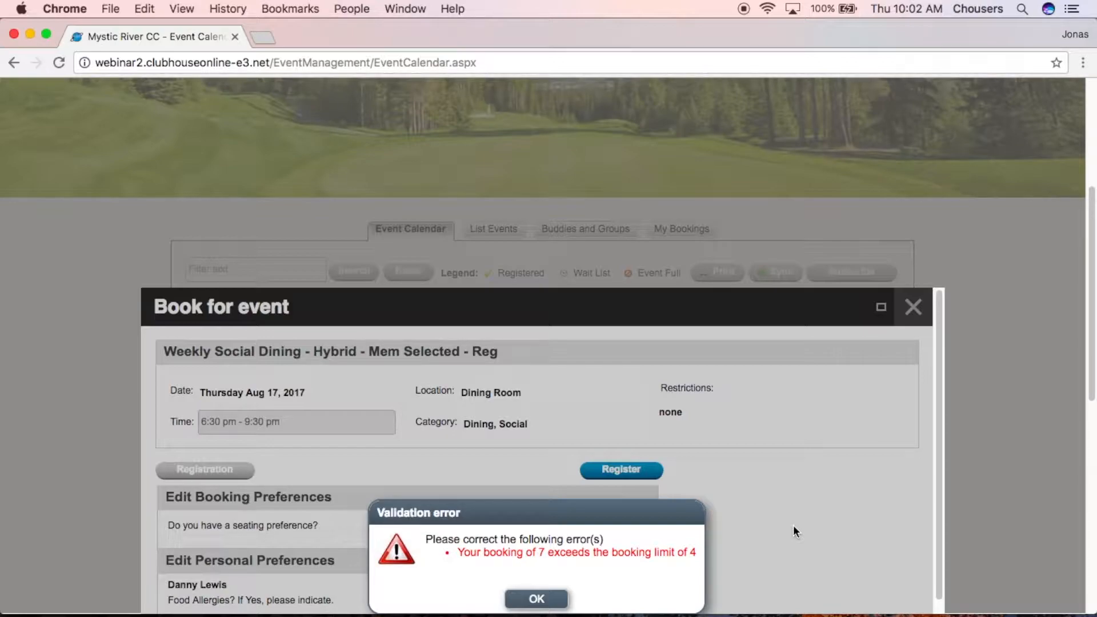
left_click_drag(699, 553, 665, 585)
left_click_drag(526, 552, 596, 553)
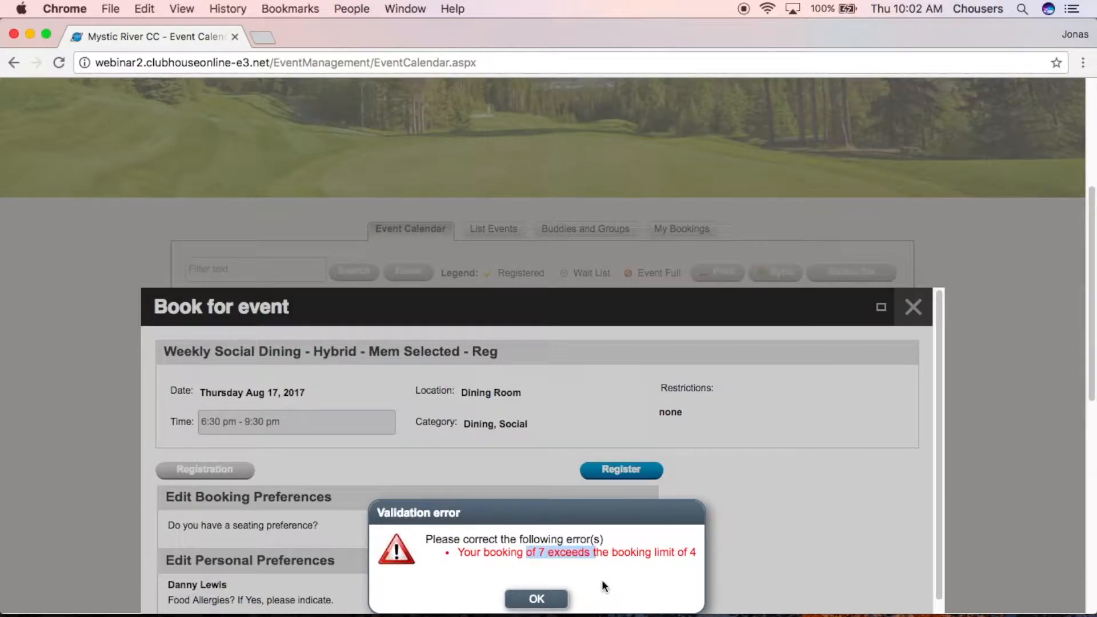
left_click(526, 602)
scroll(1018, 540, "down", 5)
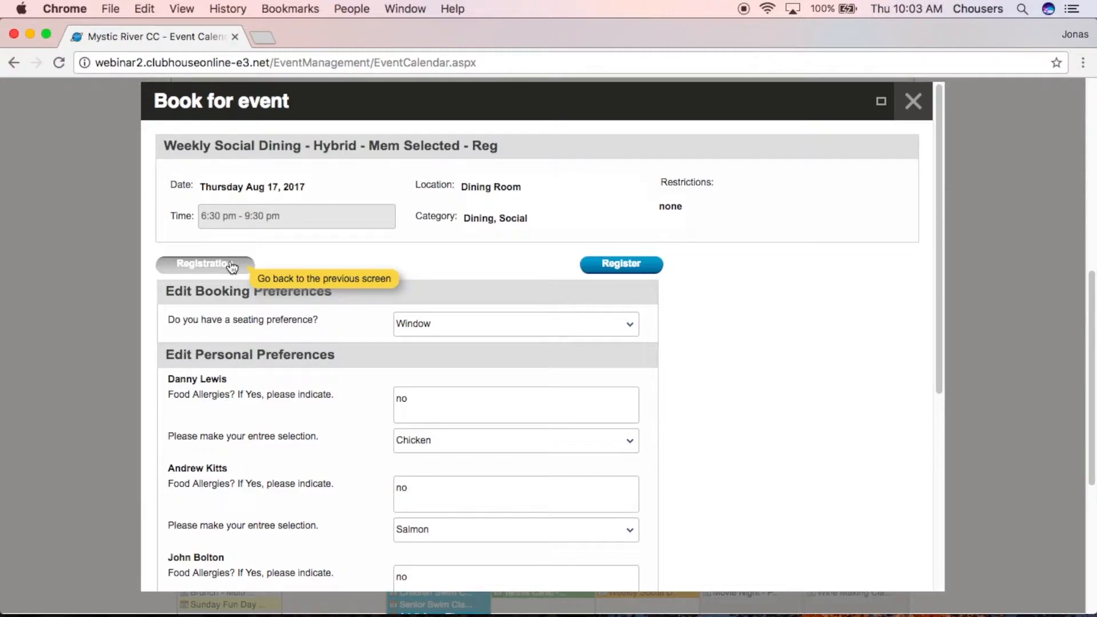
Return to the registrant list, remove the member in the second row, and reduce the unnamed Family member registrations to 0.
left_click(231, 267)
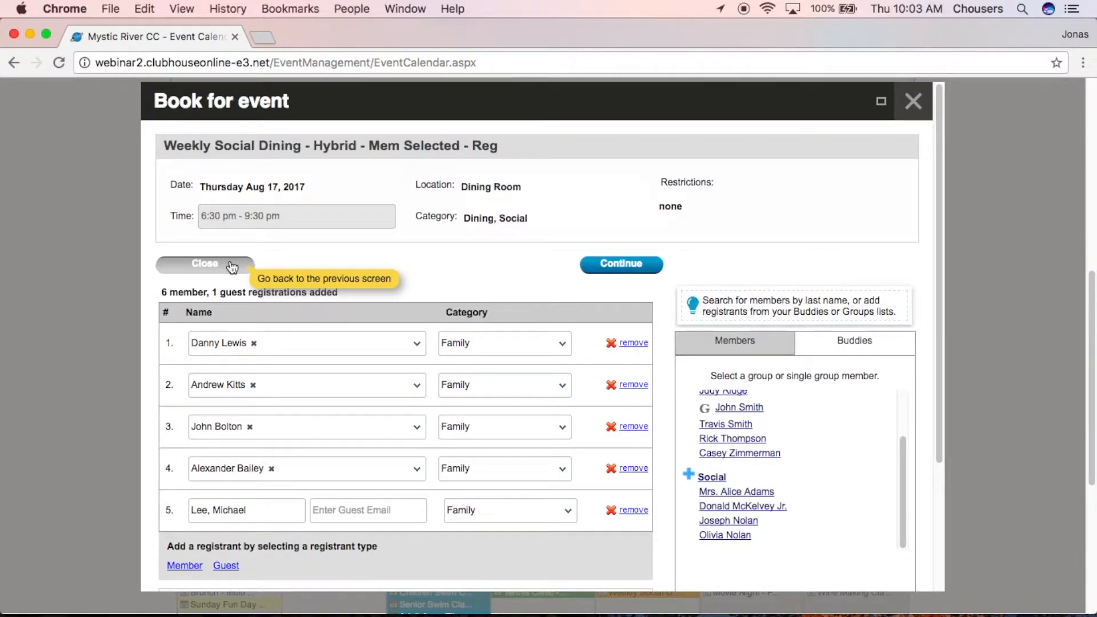
left_click(623, 386)
scroll(470, 504, "down", 1)
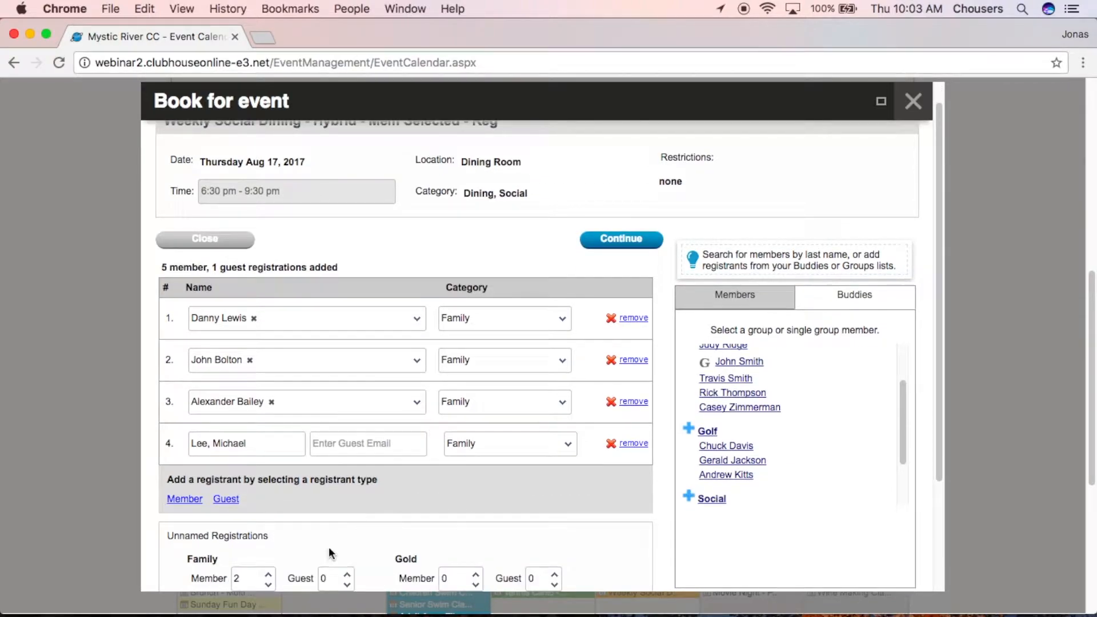
left_click(268, 585)
left_click(267, 586)
Submit the event registration with the existing preferences, then highlight the confirmation number and close the confirmation.
left_click(624, 245)
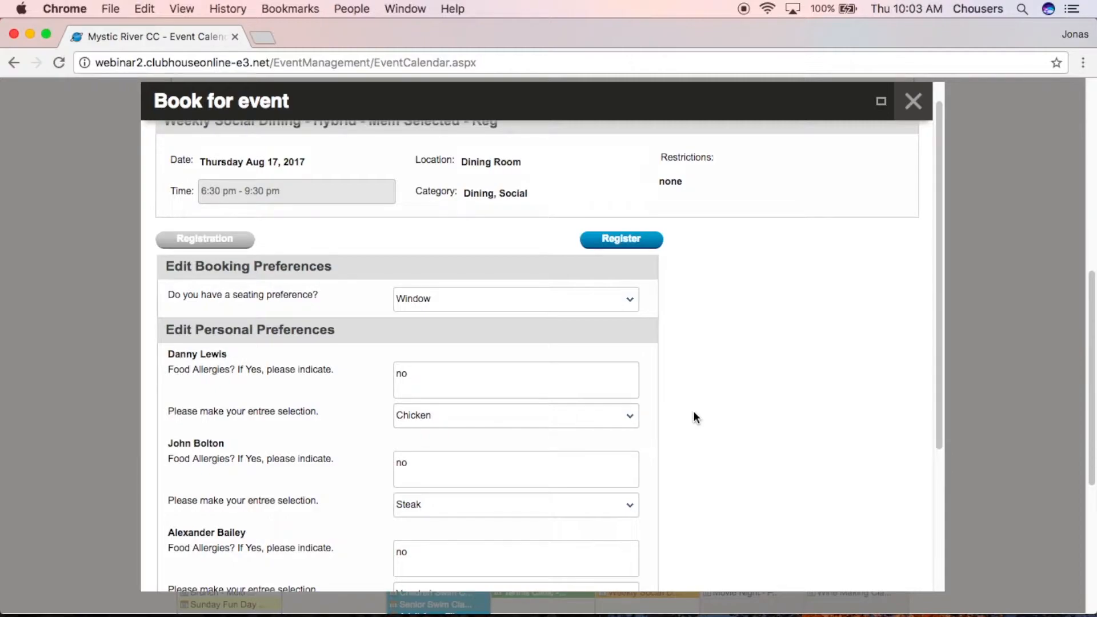
left_click(620, 239)
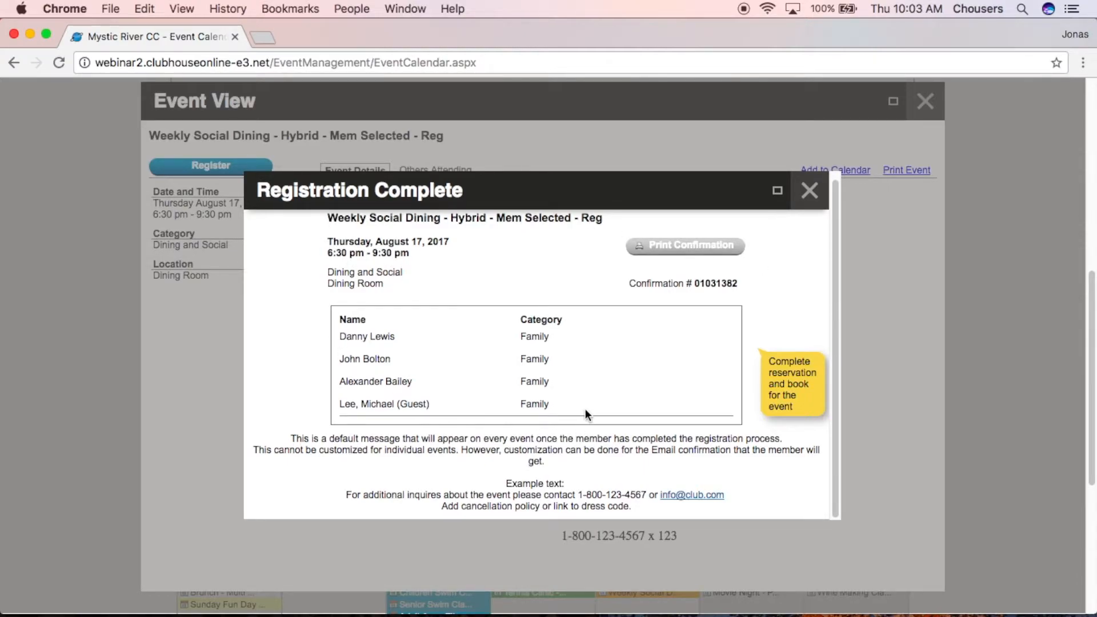
left_click_drag(742, 285, 615, 282)
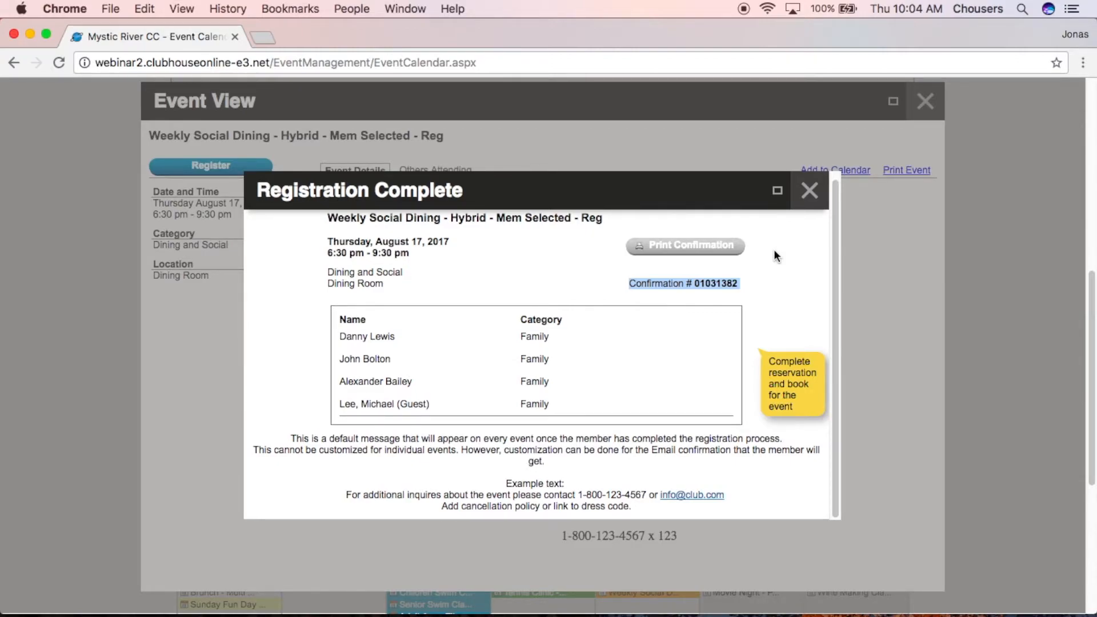
left_click(809, 190)
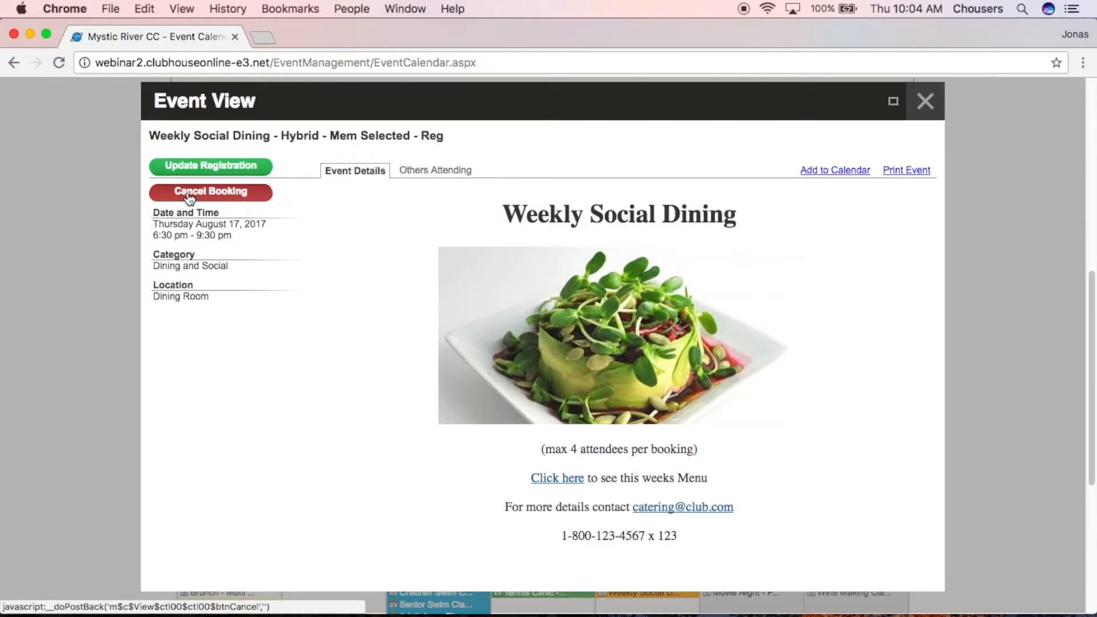
Review the others attending the Weekly Social Dining event and close the event view.
left_click(430, 171)
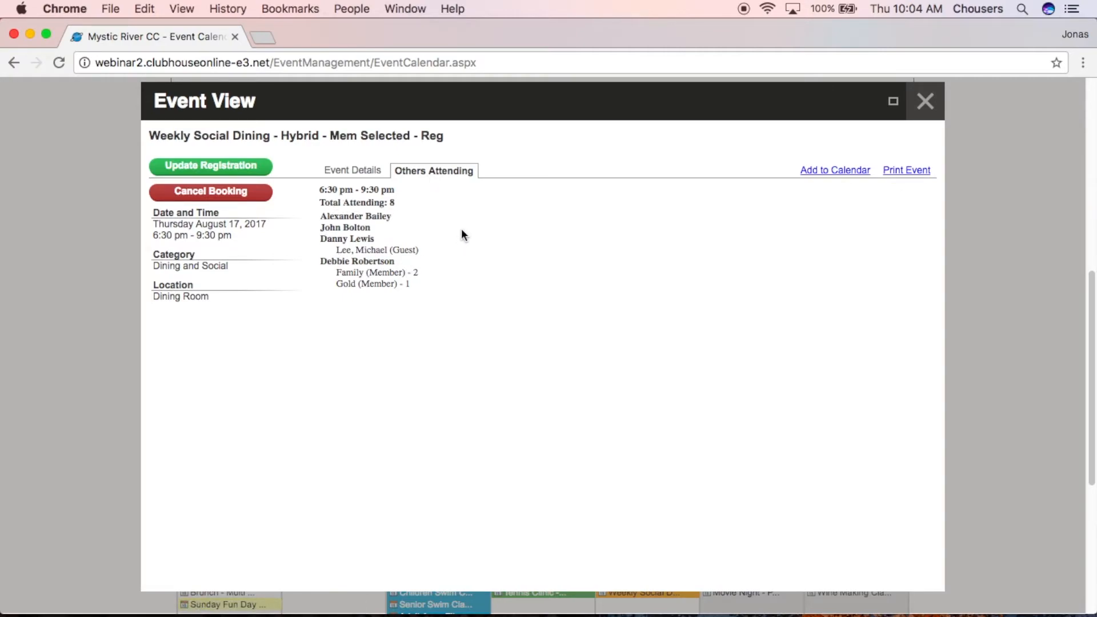
left_click(924, 103)
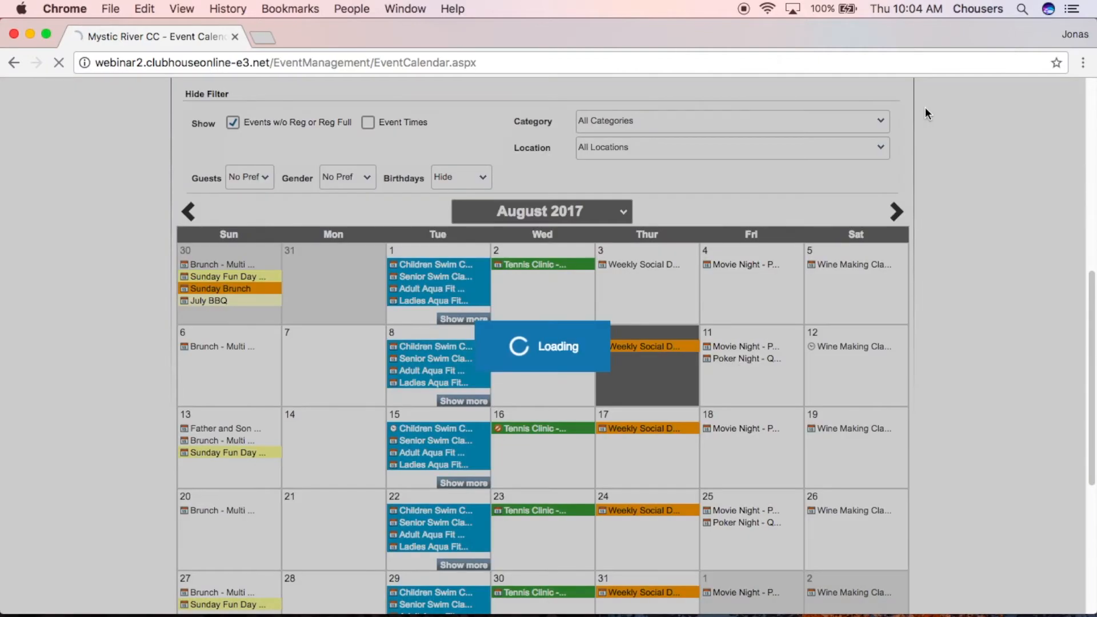
Open My Bookings and examine the member's upcoming event bookings for the next 90 days.
scroll(933, 216, "down", 7)
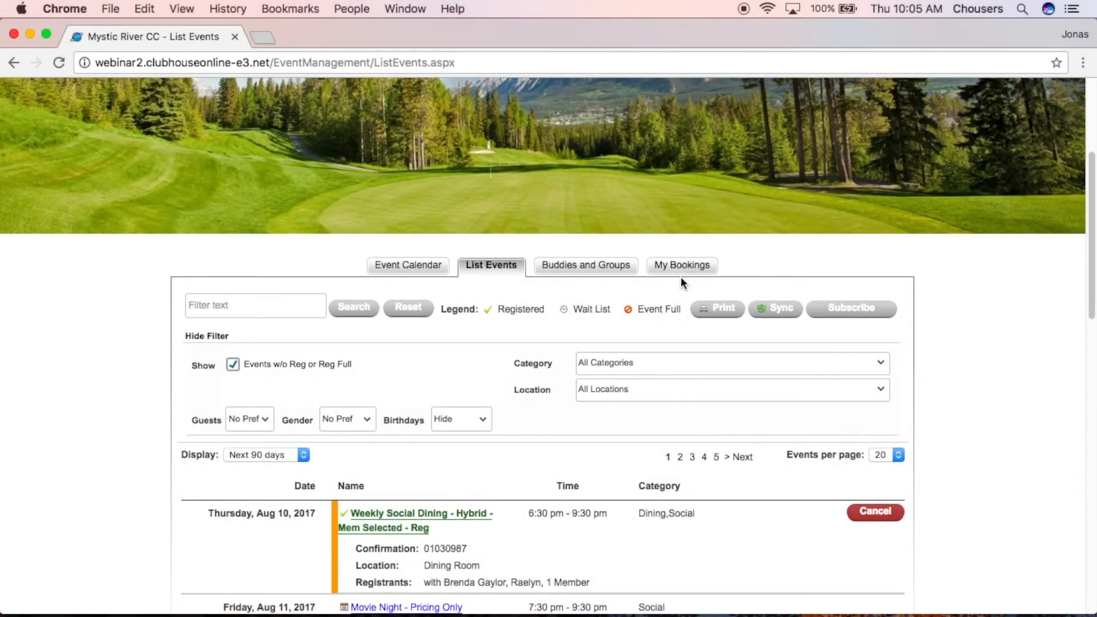
left_click(683, 272)
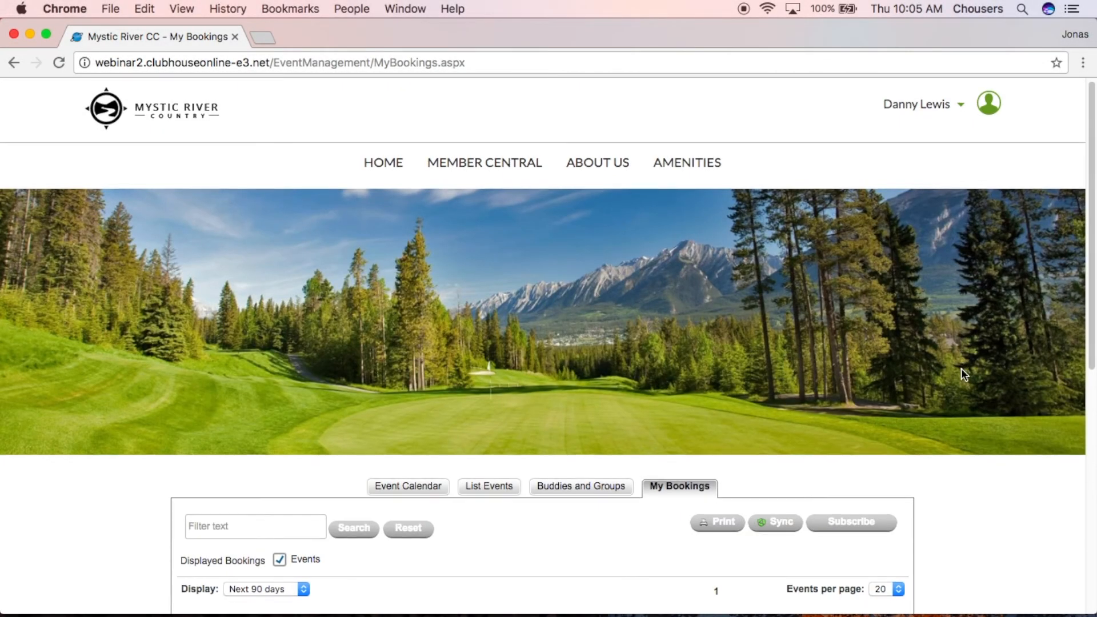
scroll(961, 368, "down", 5)
scroll(967, 355, "down", 1)
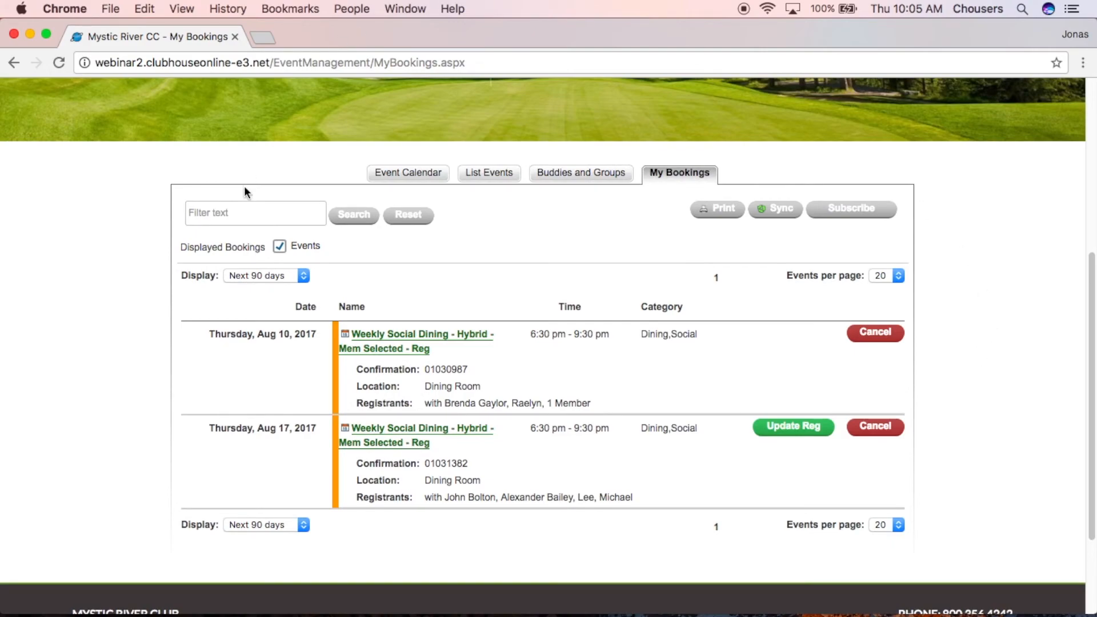